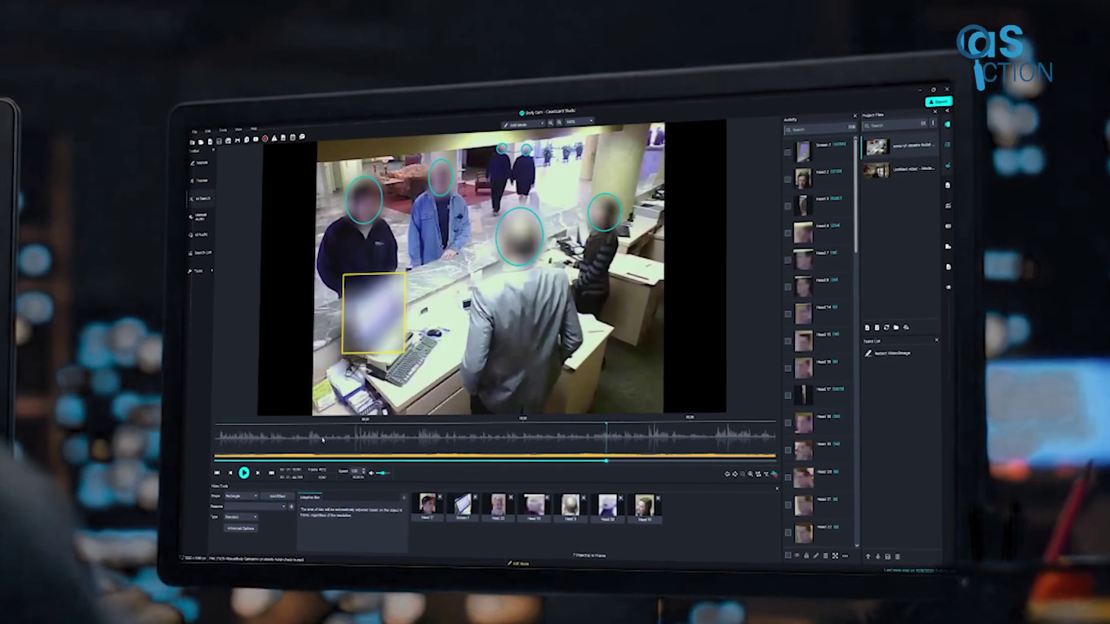
# Pause the hotel clip and start a Video Assistant job with AI Search, AI Audio and Transcription.
pyautogui.click(316, 440)
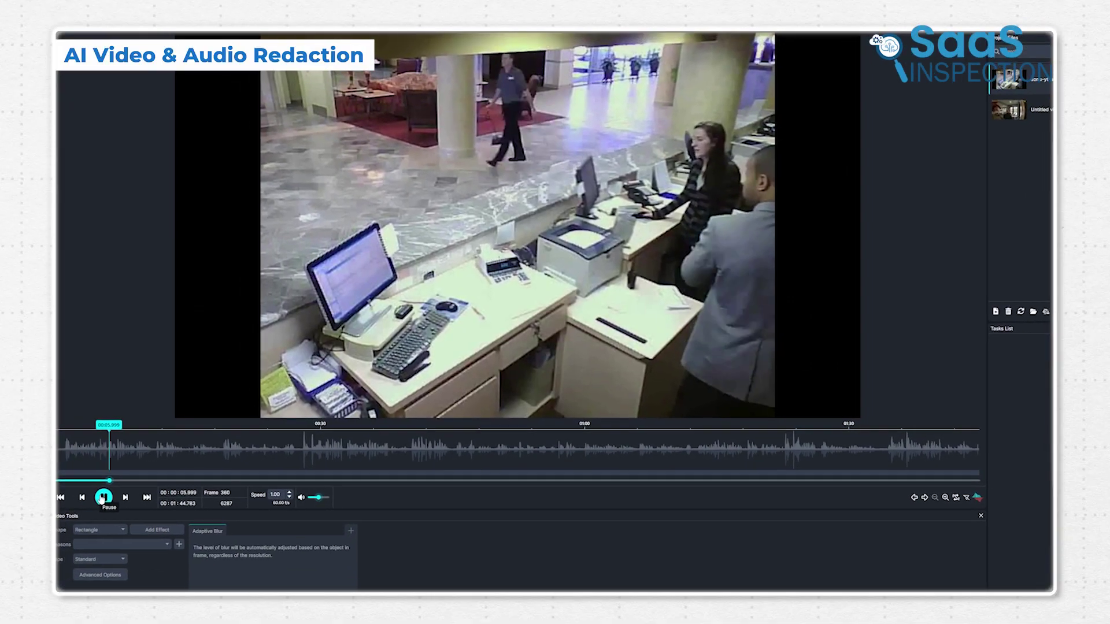
pyautogui.click(103, 498)
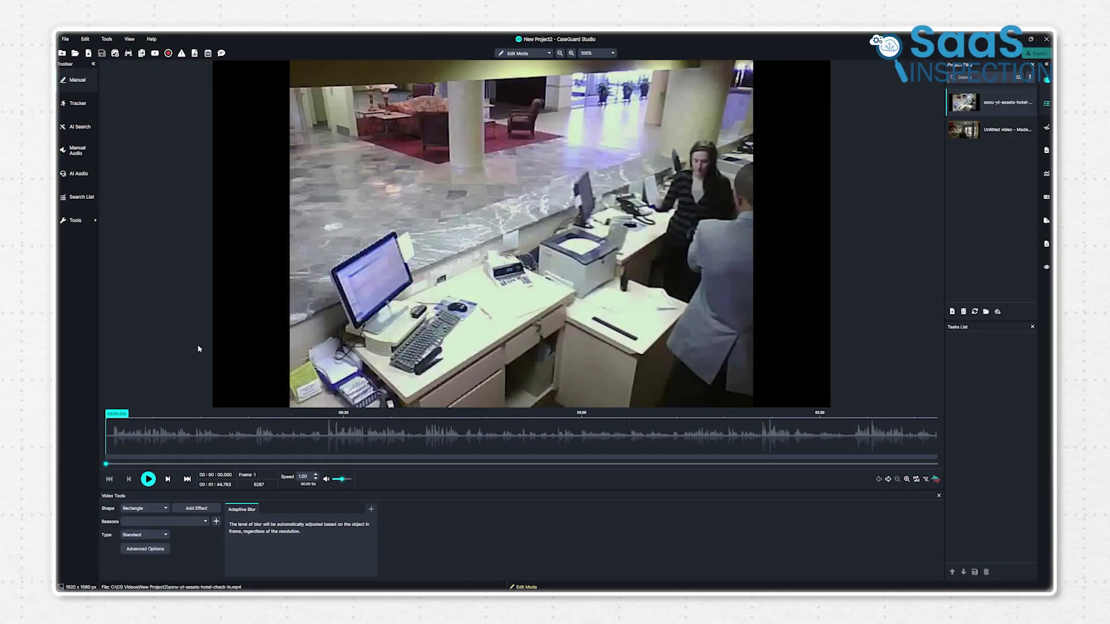
pyautogui.click(80, 128)
pyautogui.click(508, 243)
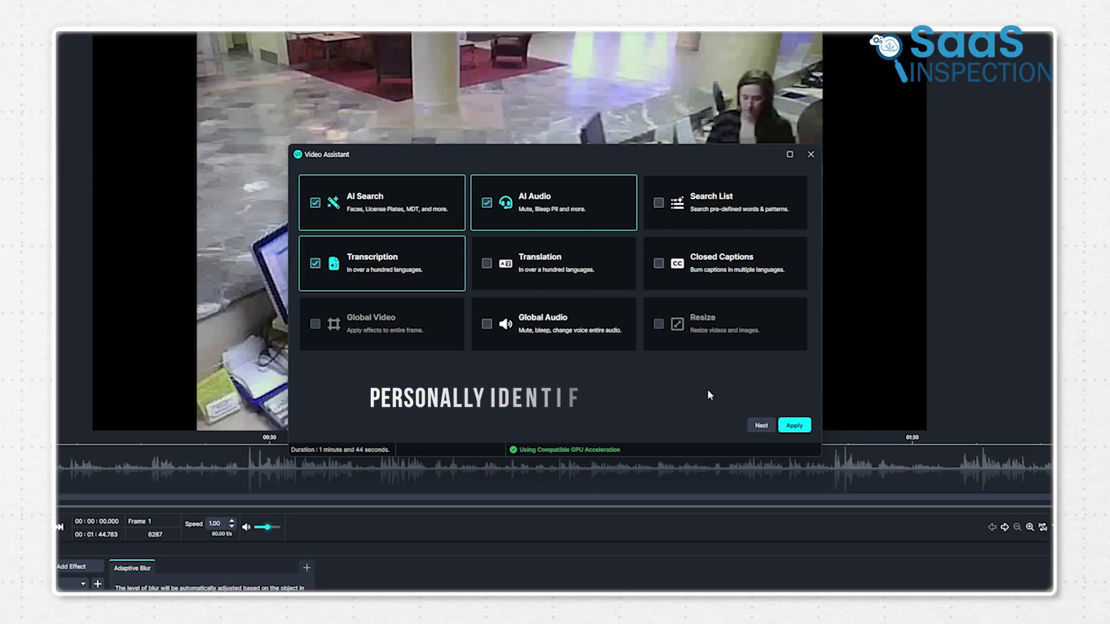
# Check Screens and Notepads alongside Faces as the objects to detect.
pyautogui.click(762, 426)
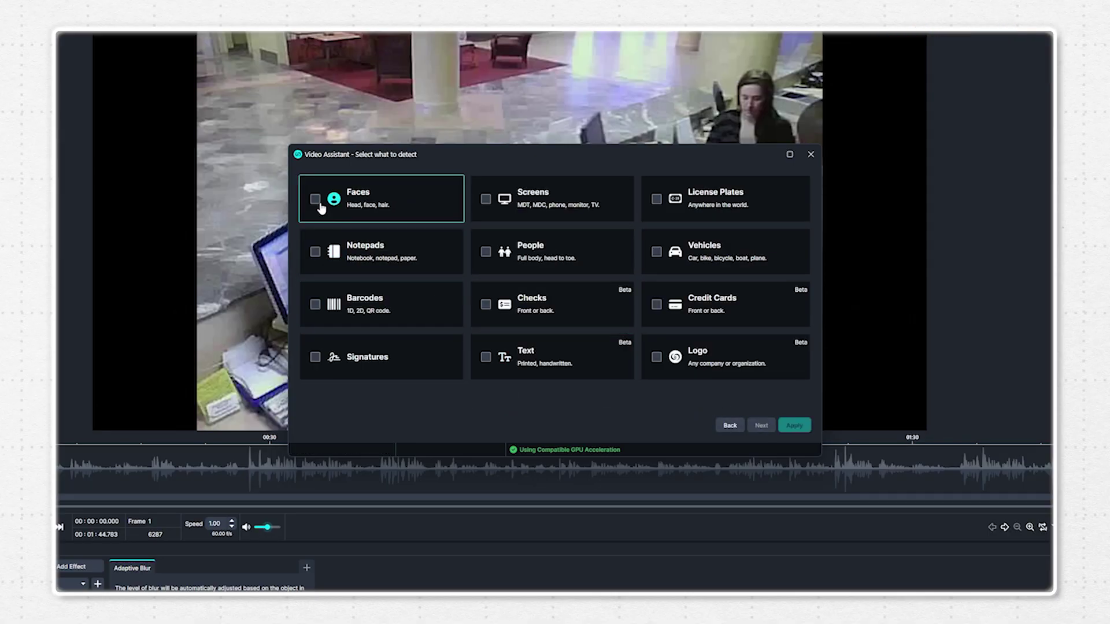
pyautogui.click(485, 199)
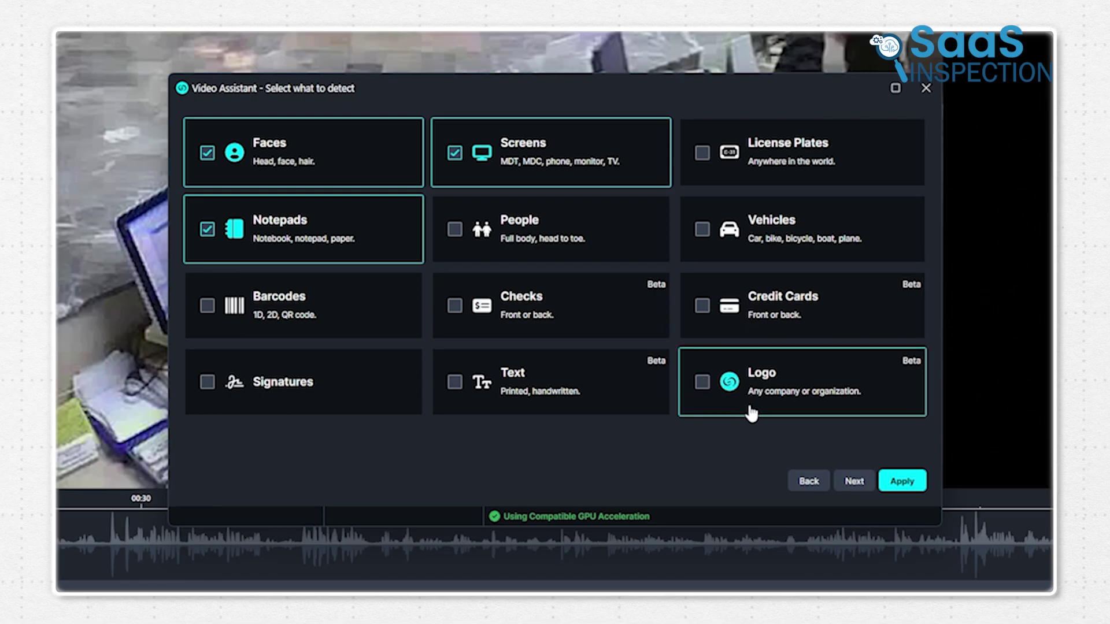
# Set the audio detection to catch Phone, Address, Email, SSN/TIN and Credit Card details.
pyautogui.click(855, 481)
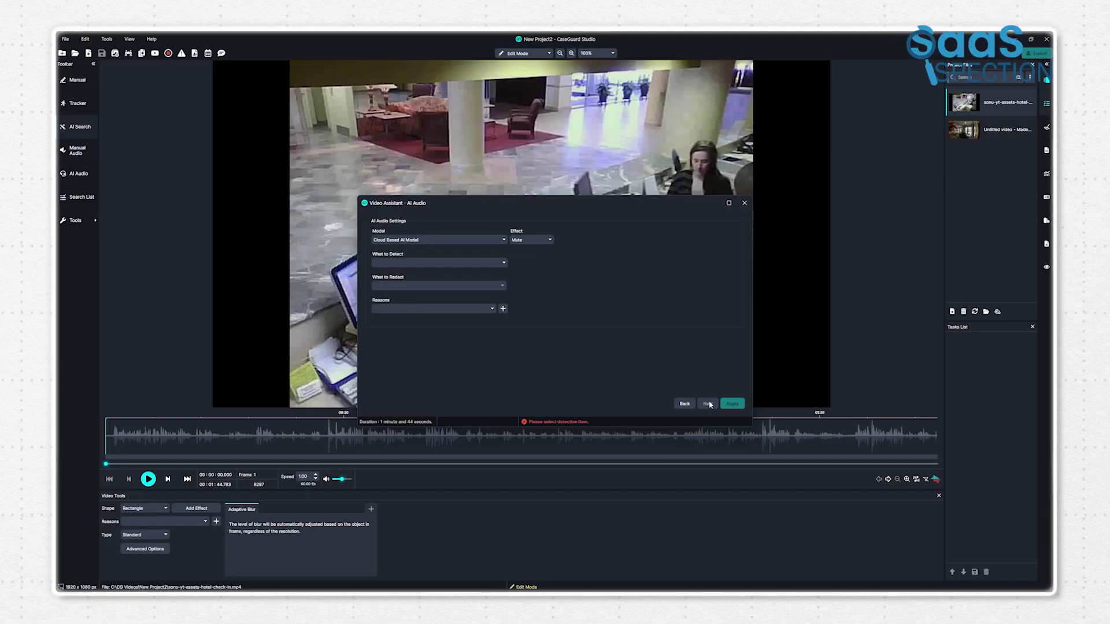
pyautogui.moveTo(430, 206)
pyautogui.mouseDown()
pyautogui.moveTo(396, 201)
pyautogui.moveTo(426, 210)
pyautogui.mouseUp()
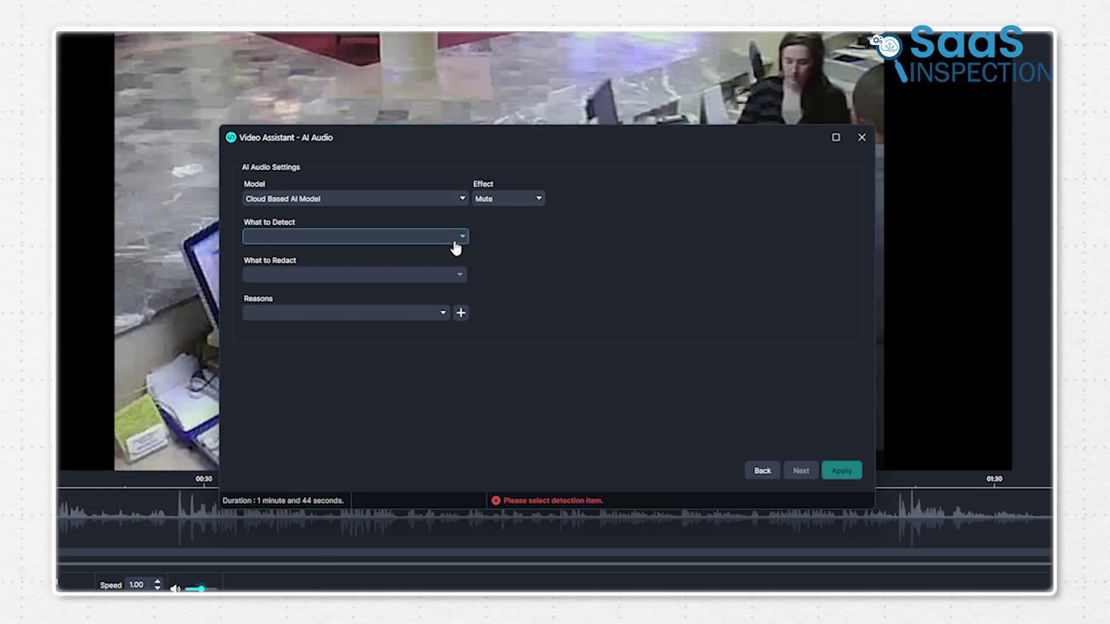
pyautogui.click(456, 247)
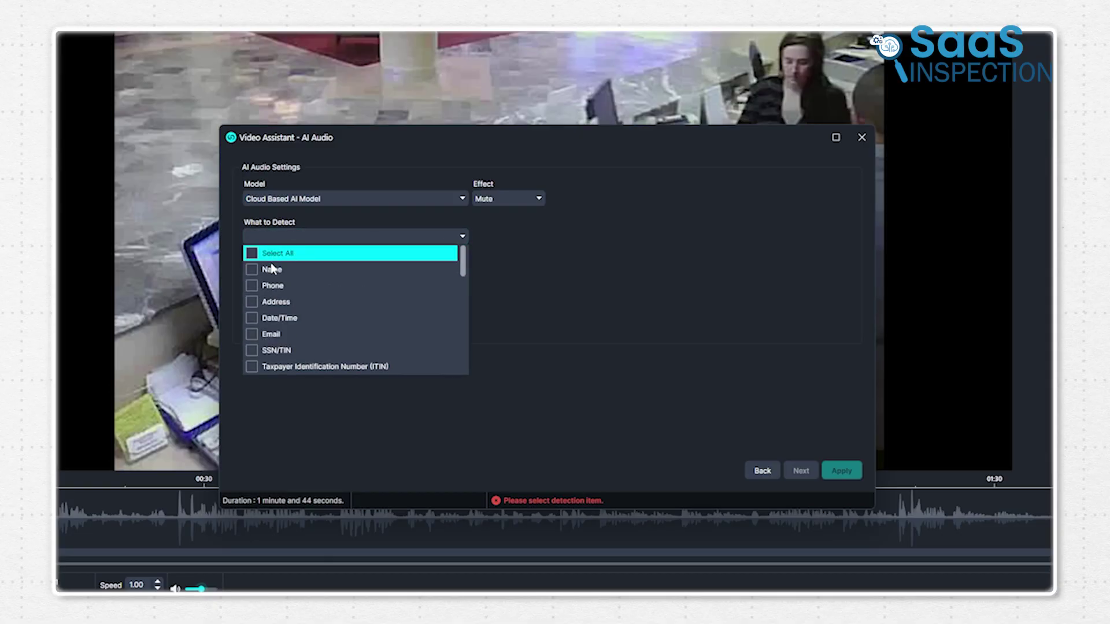
pyautogui.click(252, 286)
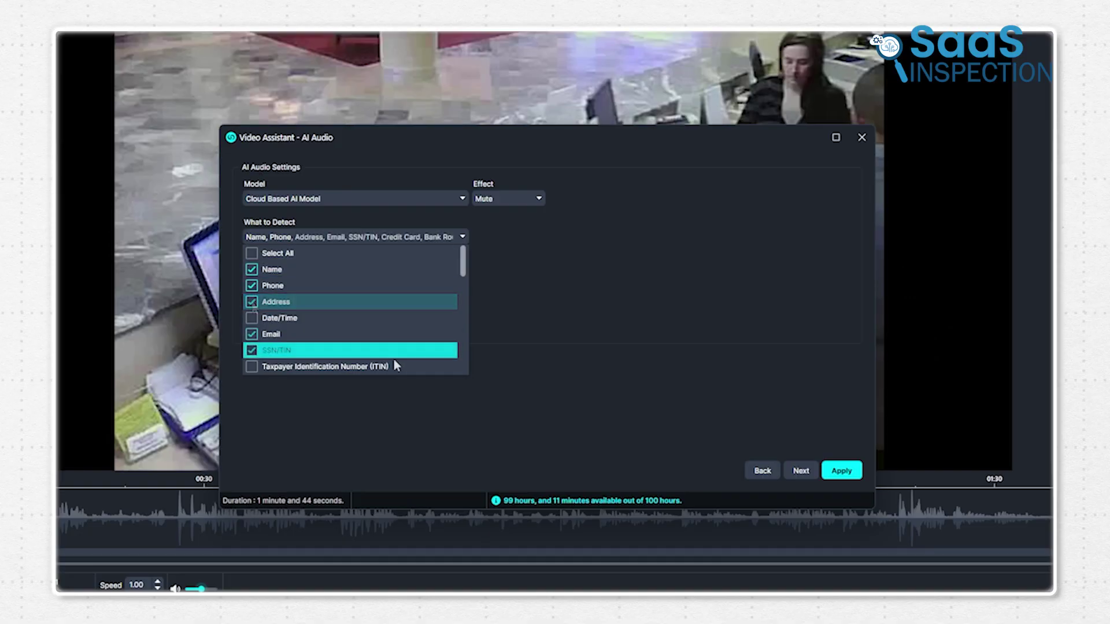
pyautogui.scroll(-1, 393, 359)
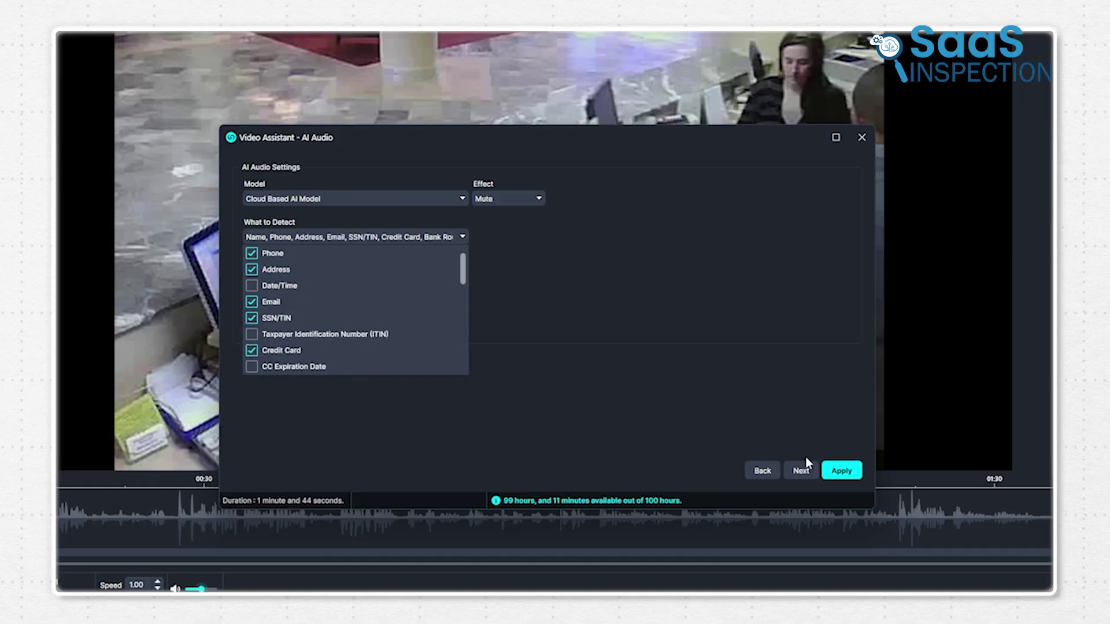
pyautogui.click(685, 405)
# Select all redaction reasons and apply the job to begin processing.
pyautogui.click(422, 315)
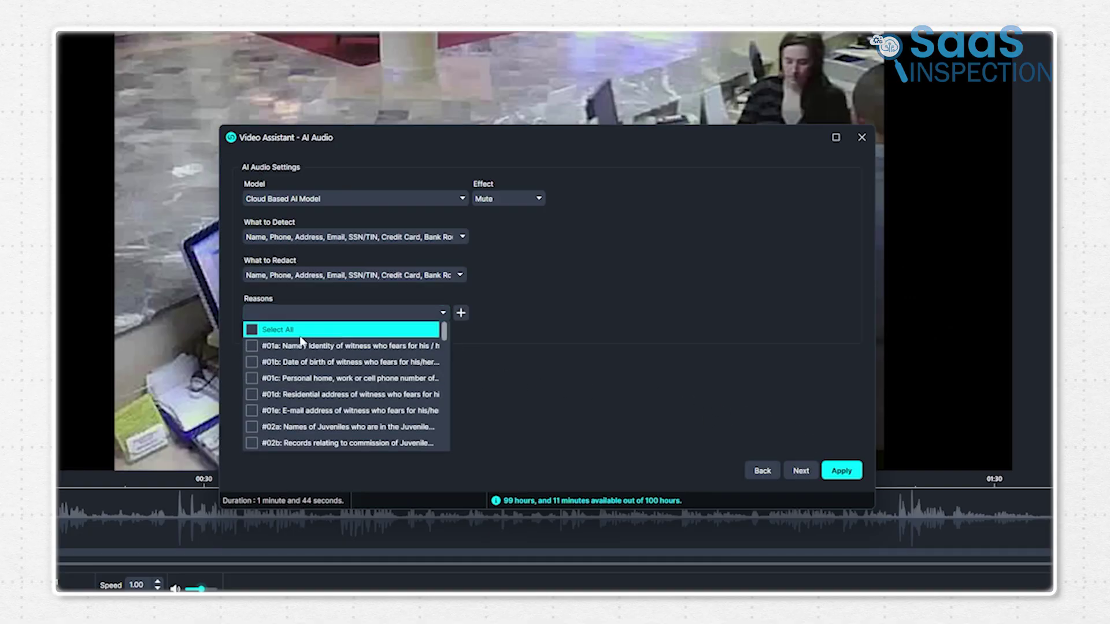
pyautogui.click(251, 330)
pyautogui.click(576, 344)
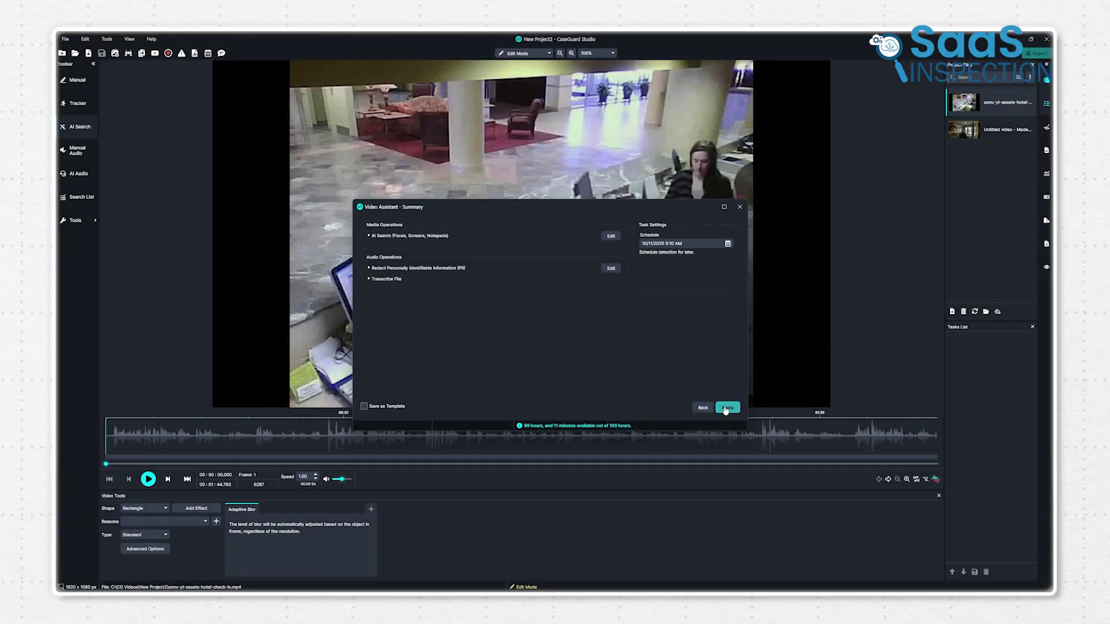
pyautogui.click(727, 408)
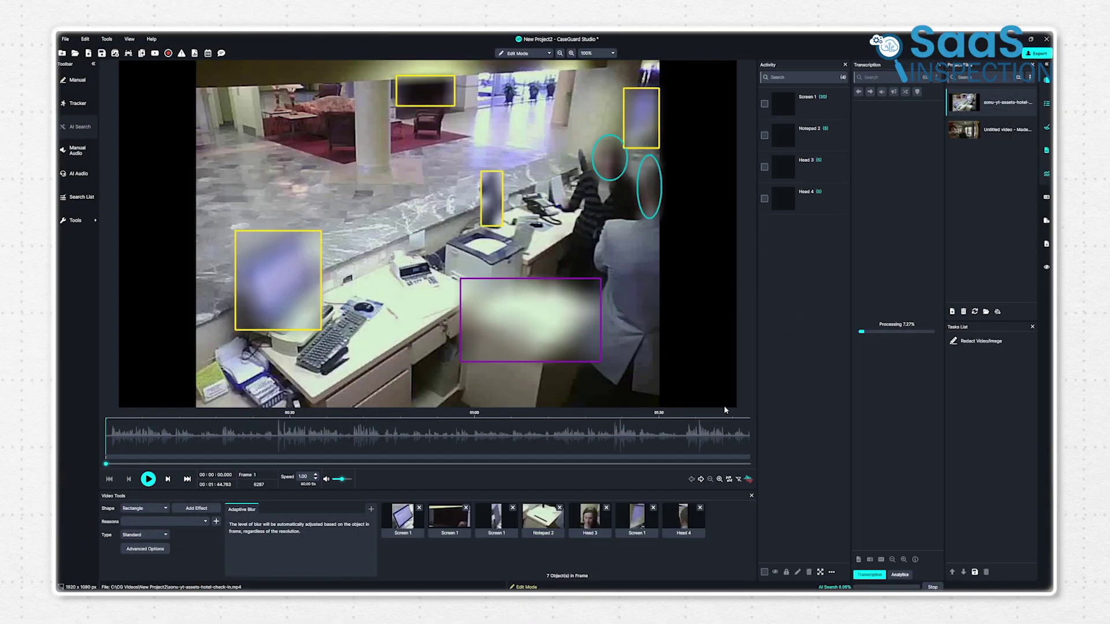
# Review the blur boxes at about 0:21, 0:44 and 0:52 in the clip.
pyautogui.click(238, 439)
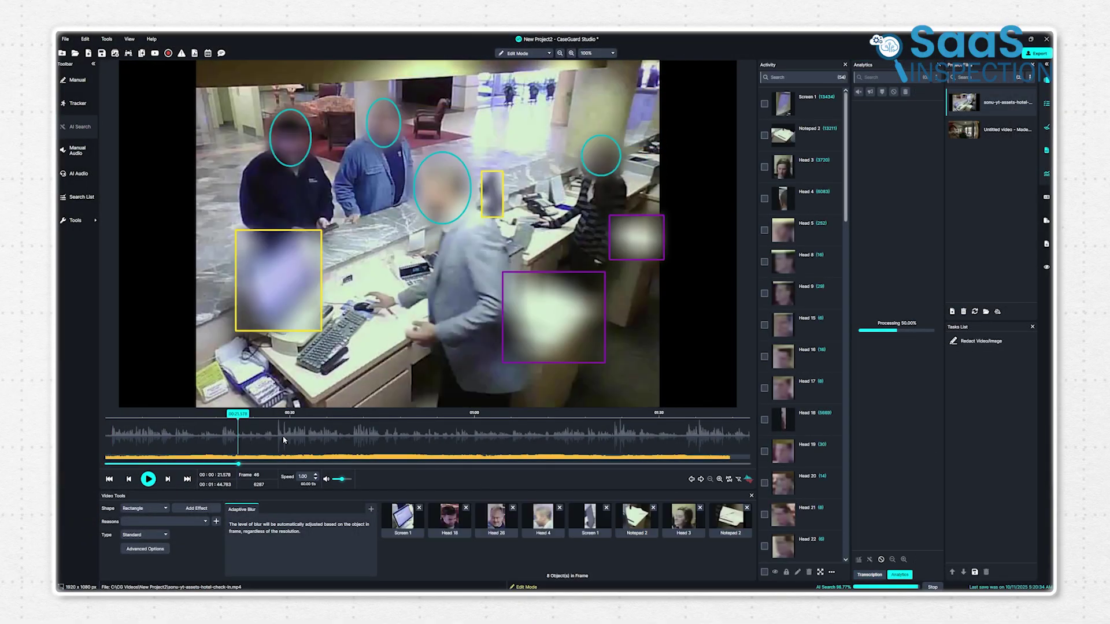
pyautogui.click(376, 437)
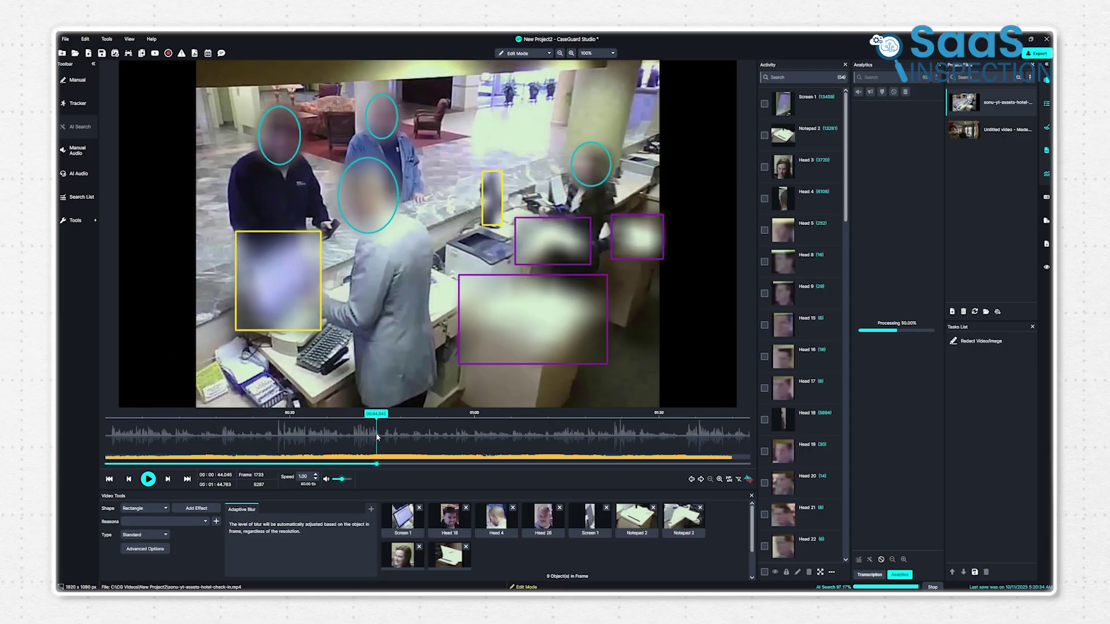
pyautogui.click(426, 434)
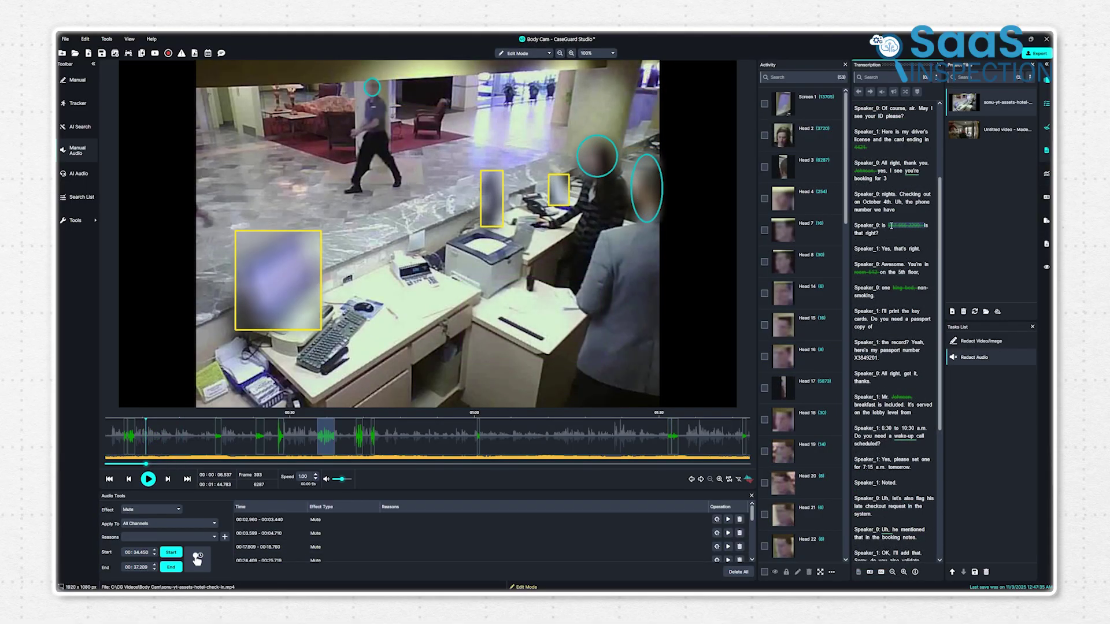
# Bleep the spoken phone number from the transcript.
pyautogui.rightClick(907, 227)
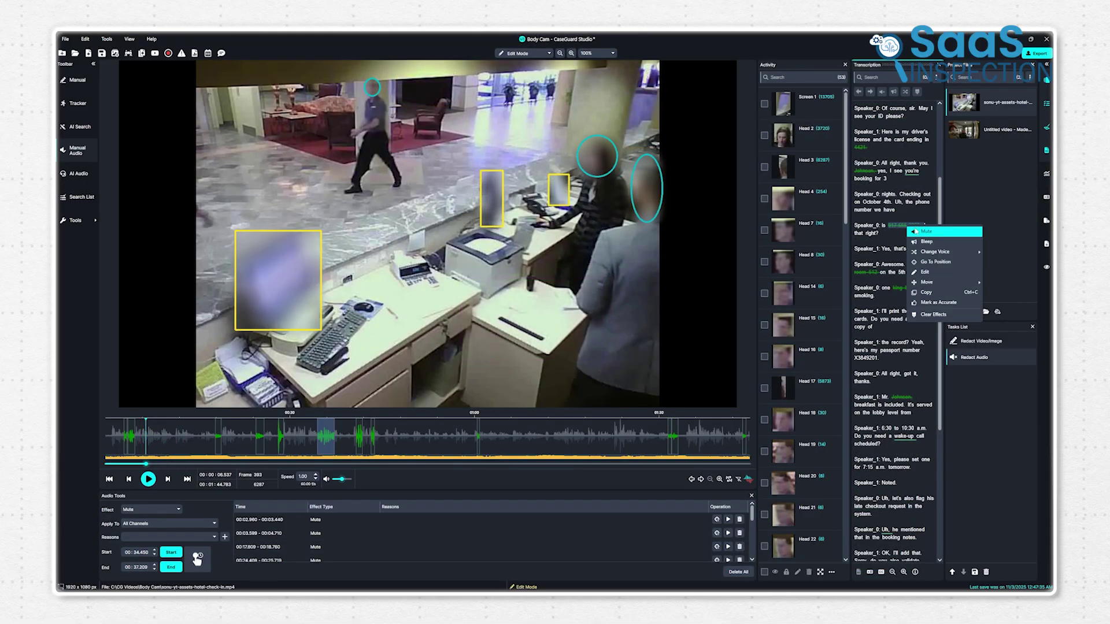
pyautogui.click(923, 242)
pyautogui.click(149, 479)
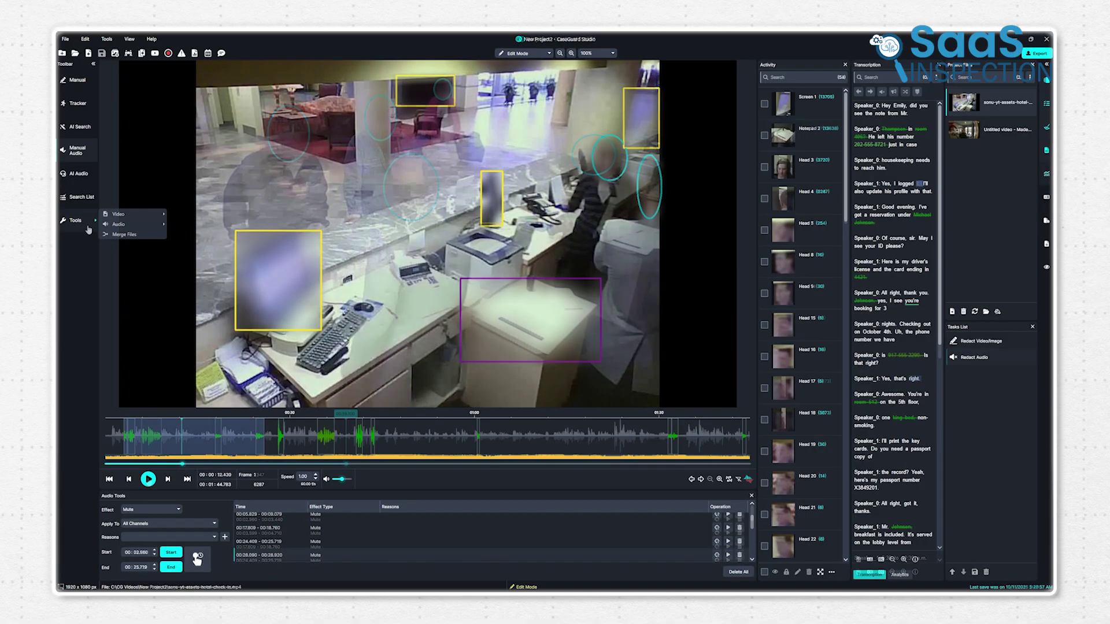
# Add a Noise Removal effect across the clip's audio.
pyautogui.moveTo(119, 224)
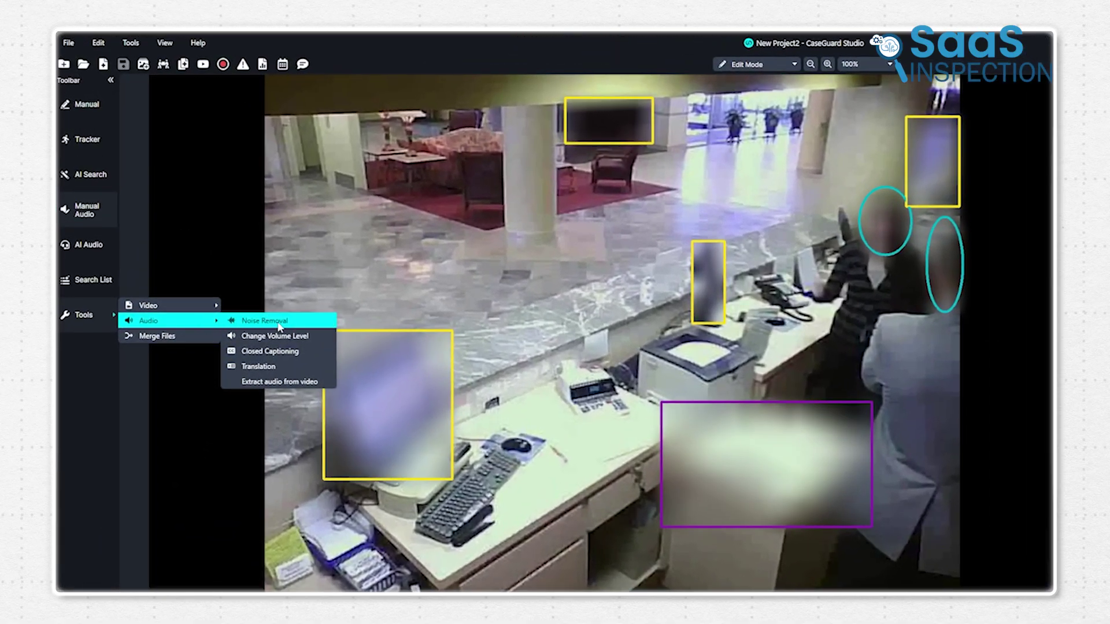
pyautogui.click(265, 320)
pyautogui.click(196, 533)
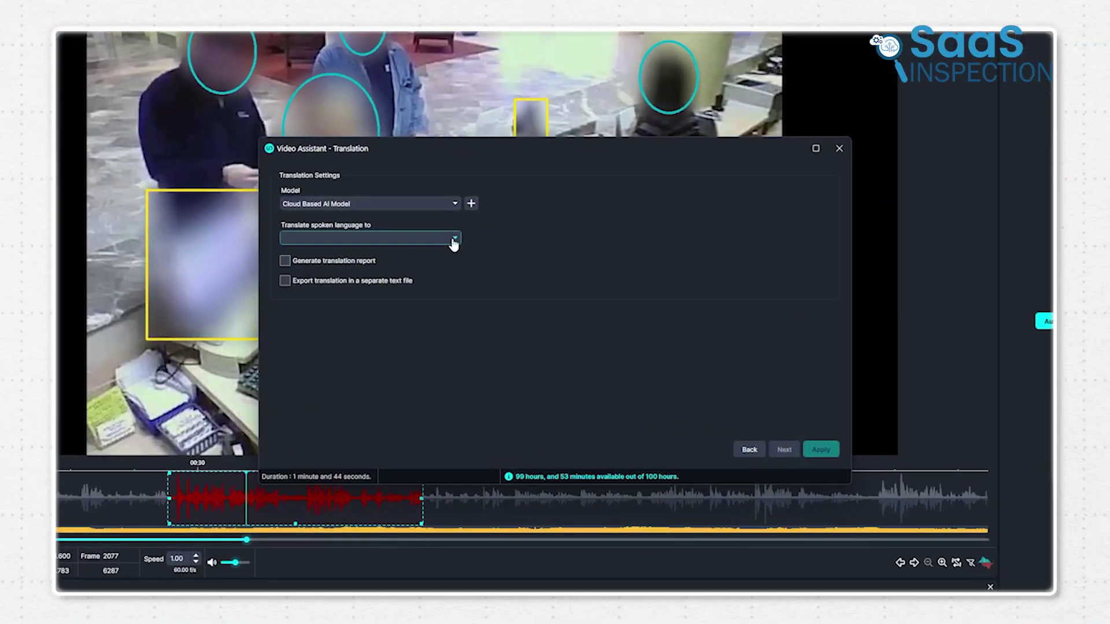
# Translate the check-in conversation into Spanish (español) and apply it.
pyautogui.click(454, 242)
pyautogui.scroll(-20, 401, 282)
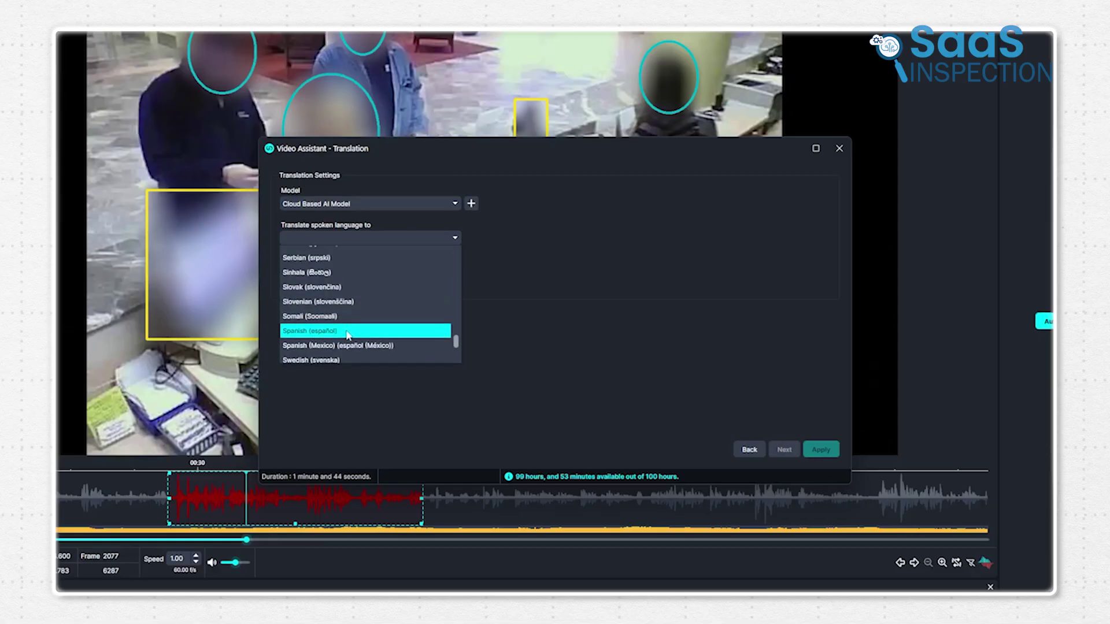
pyautogui.click(347, 332)
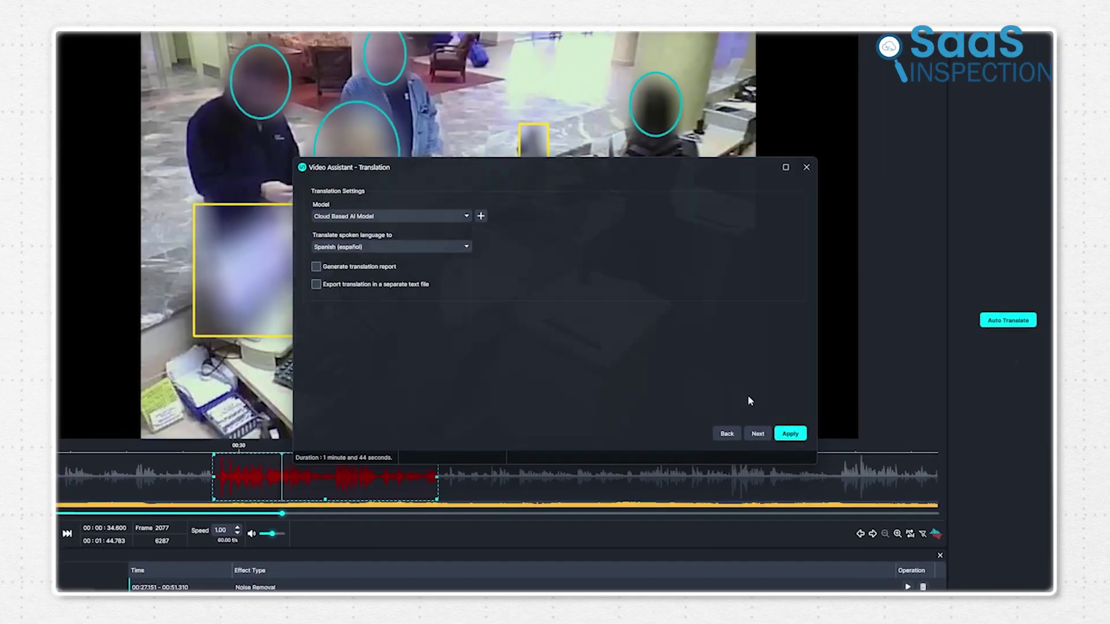
pyautogui.click(821, 449)
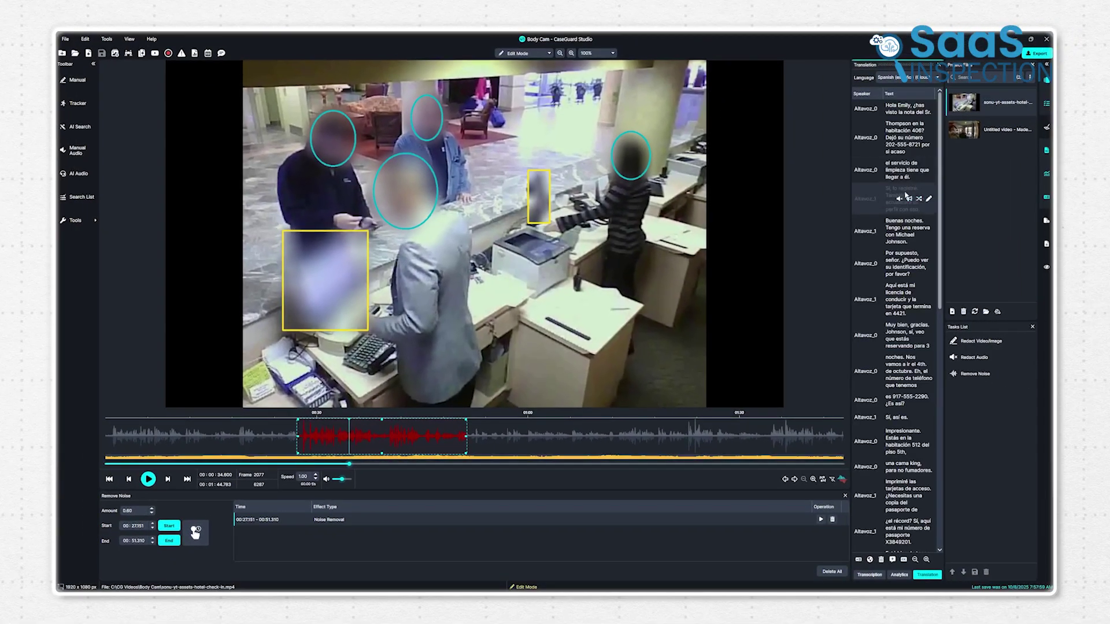
# Review the Spanish transcript and bring up the Closed Captions generator.
pyautogui.scroll(-2, 905, 197)
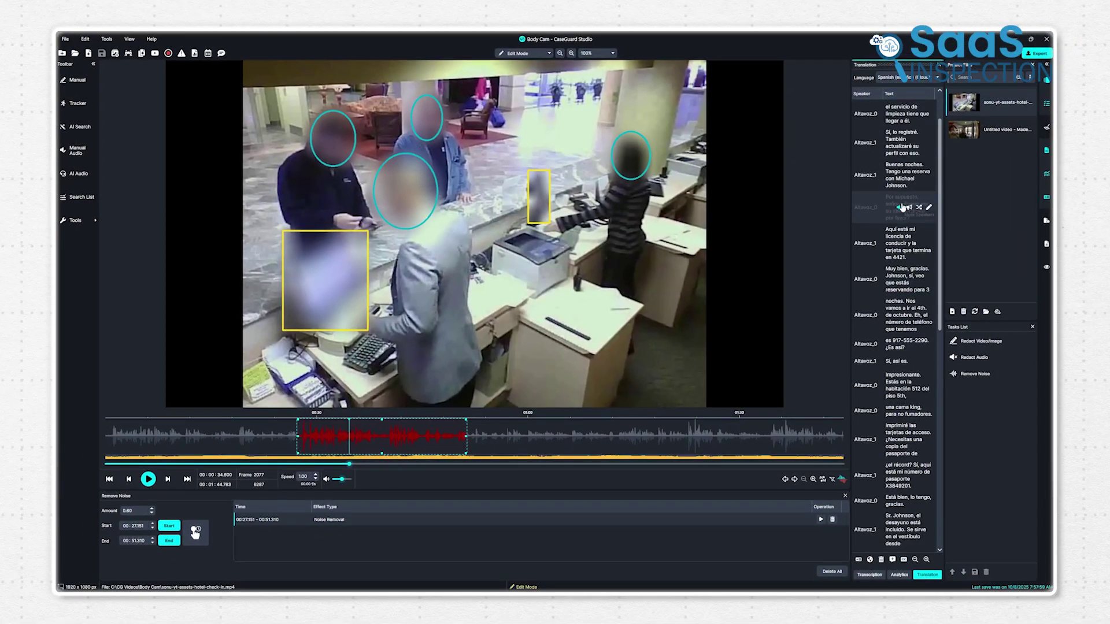
pyautogui.scroll(2, 904, 208)
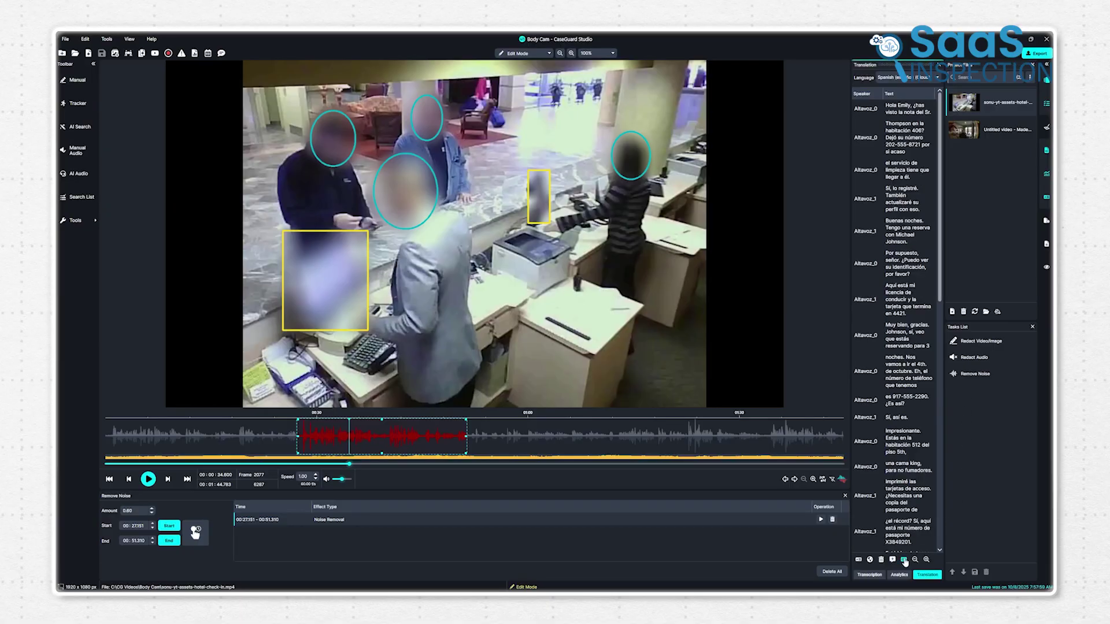
pyautogui.click(904, 560)
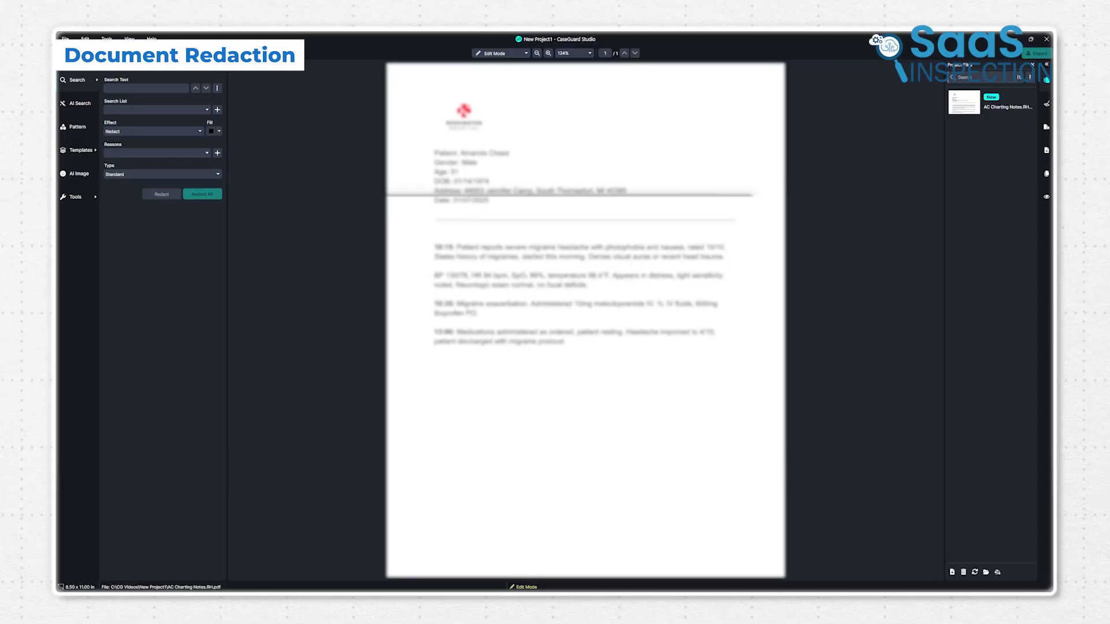
# Import every file in the folder into Bulk Processing.
pyautogui.click(558, 331)
pyautogui.hotkey('ctrl', 'a')
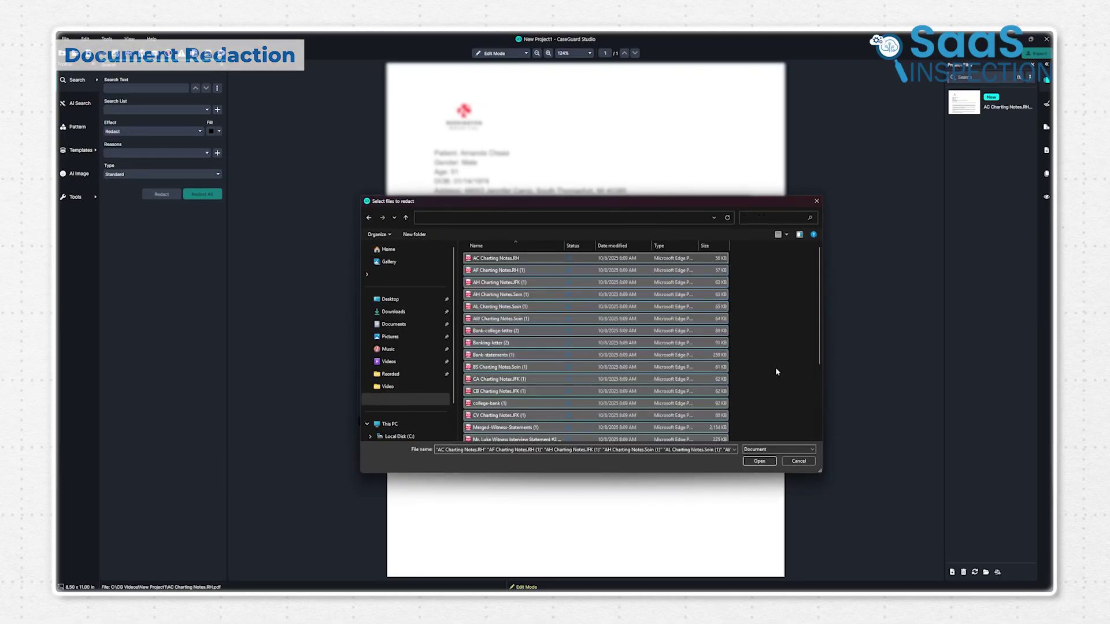
pyautogui.click(759, 461)
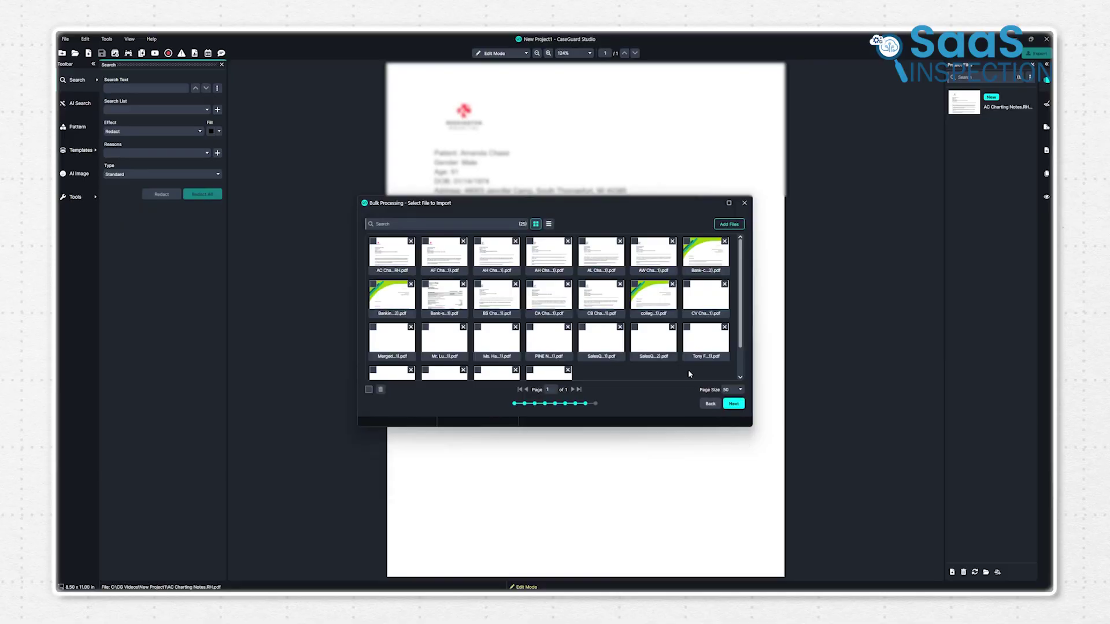
pyautogui.click(733, 403)
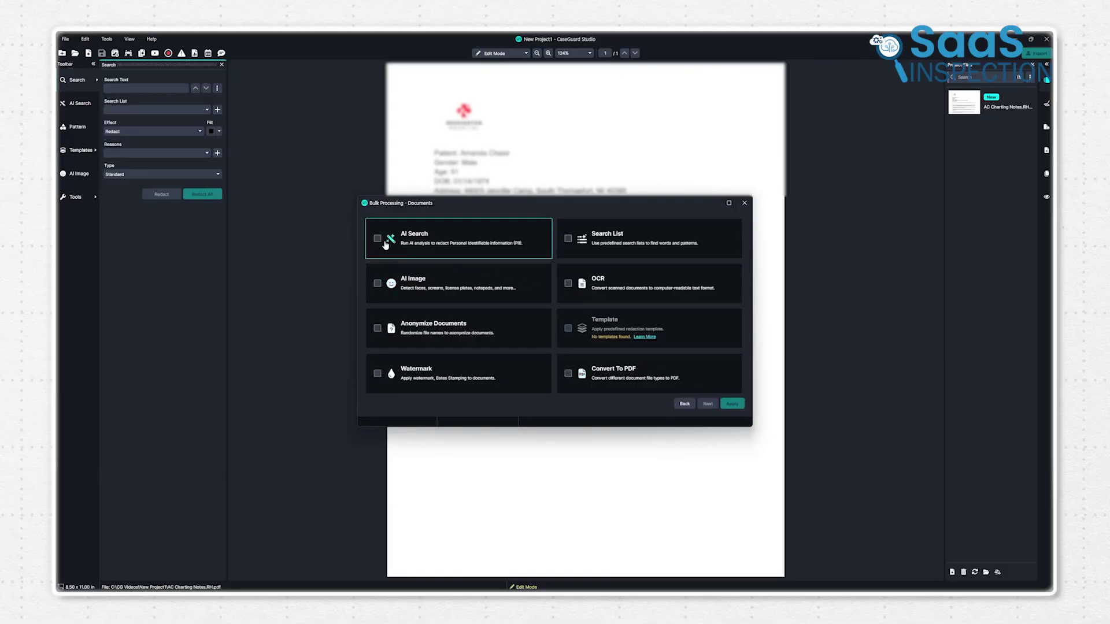
# Enable AI Search and choose all personal data types to detect.
pyautogui.click(511, 286)
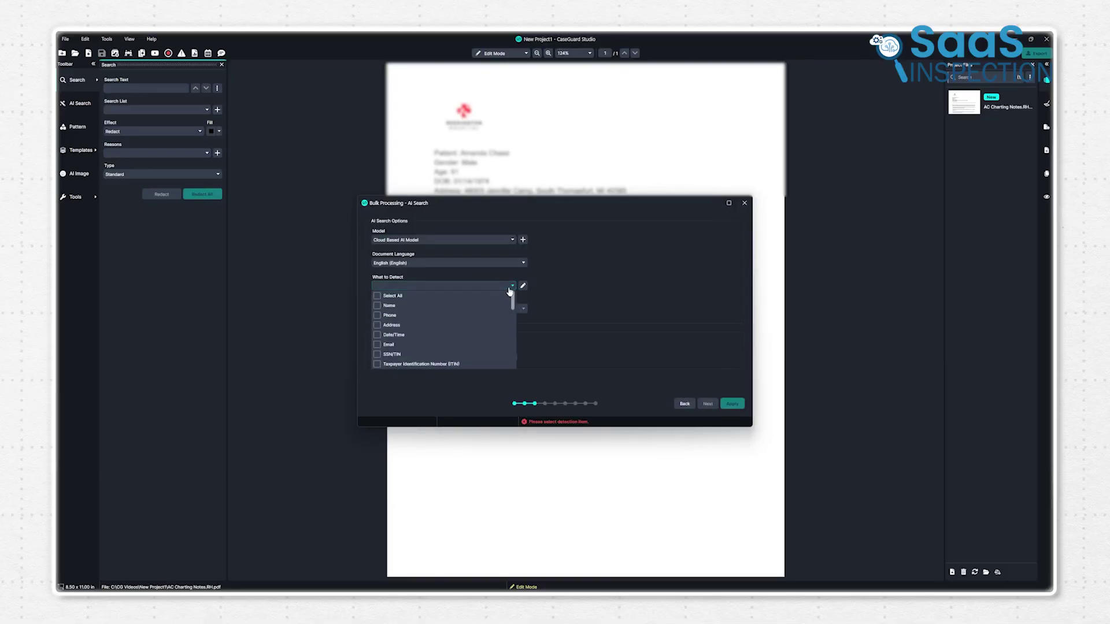
pyautogui.click(416, 354)
pyautogui.click(582, 302)
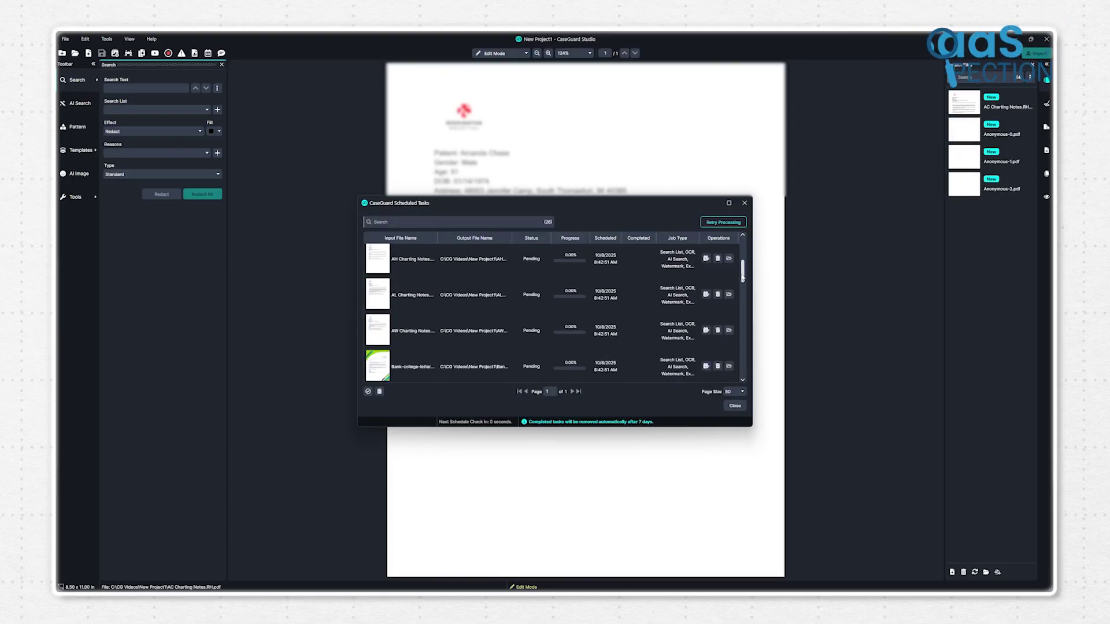
pyautogui.scroll(-1, 743, 277)
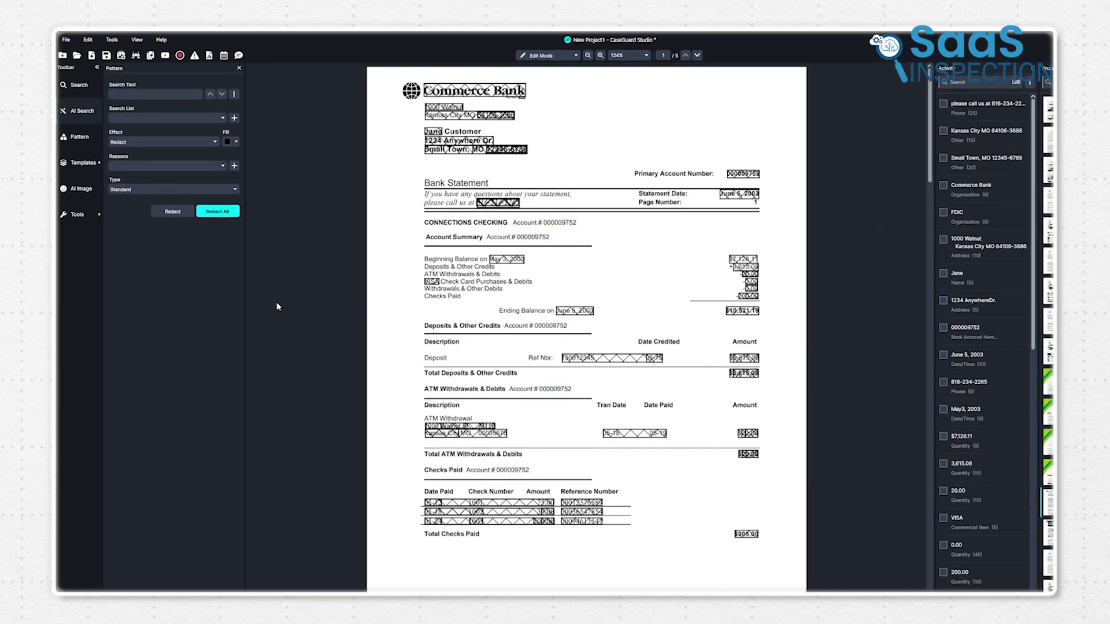
# Paste the account number into Search Text and redact all matches under reason #04c.
pyautogui.click(163, 110)
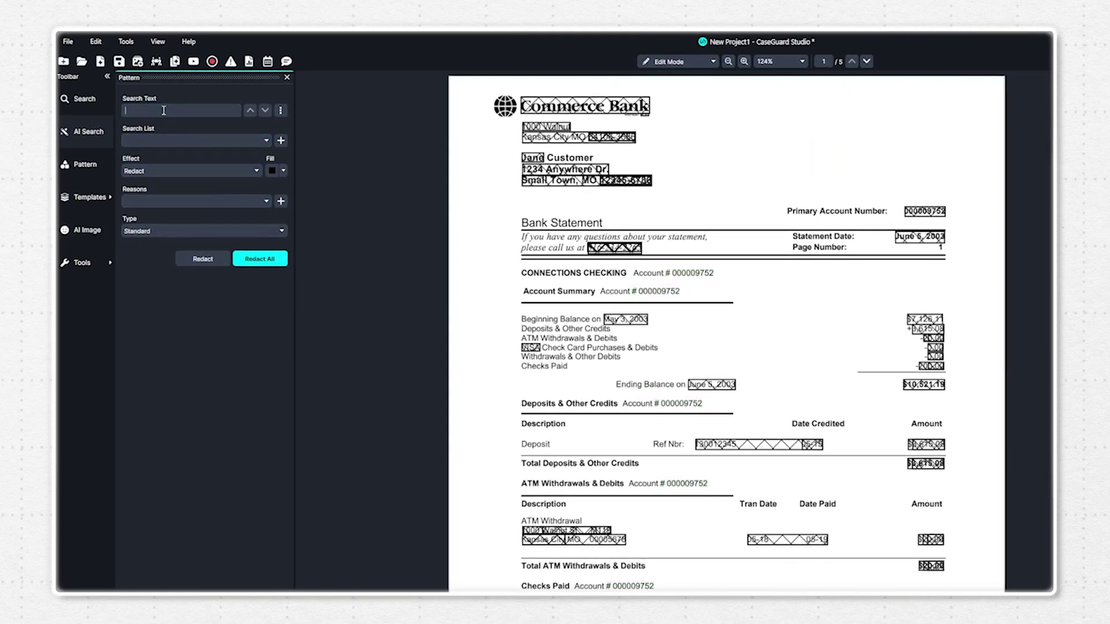
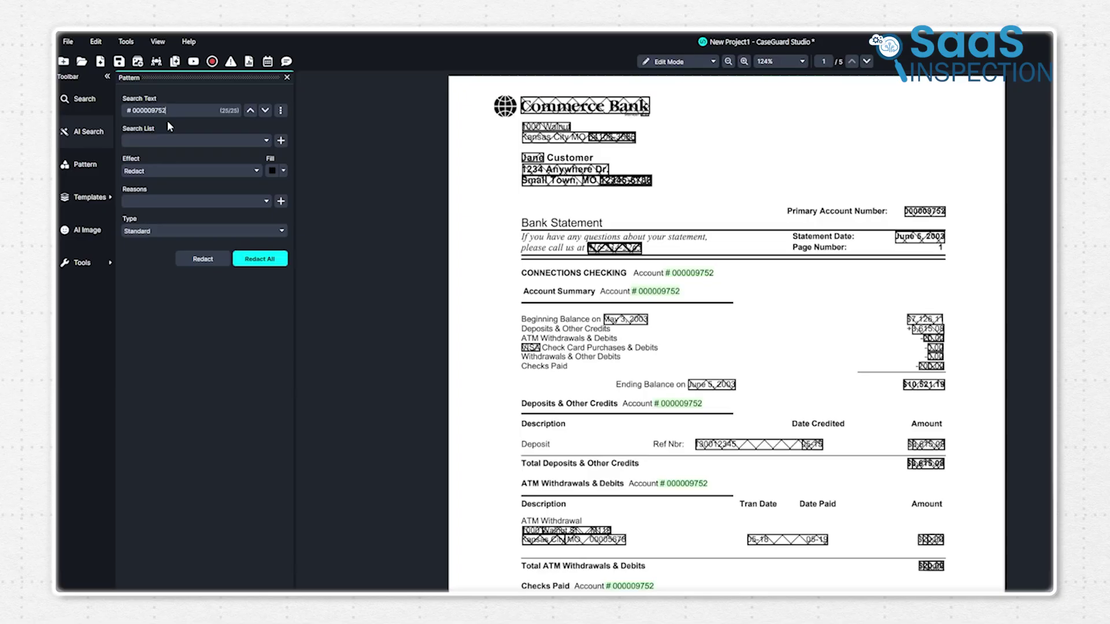
pyautogui.click(214, 201)
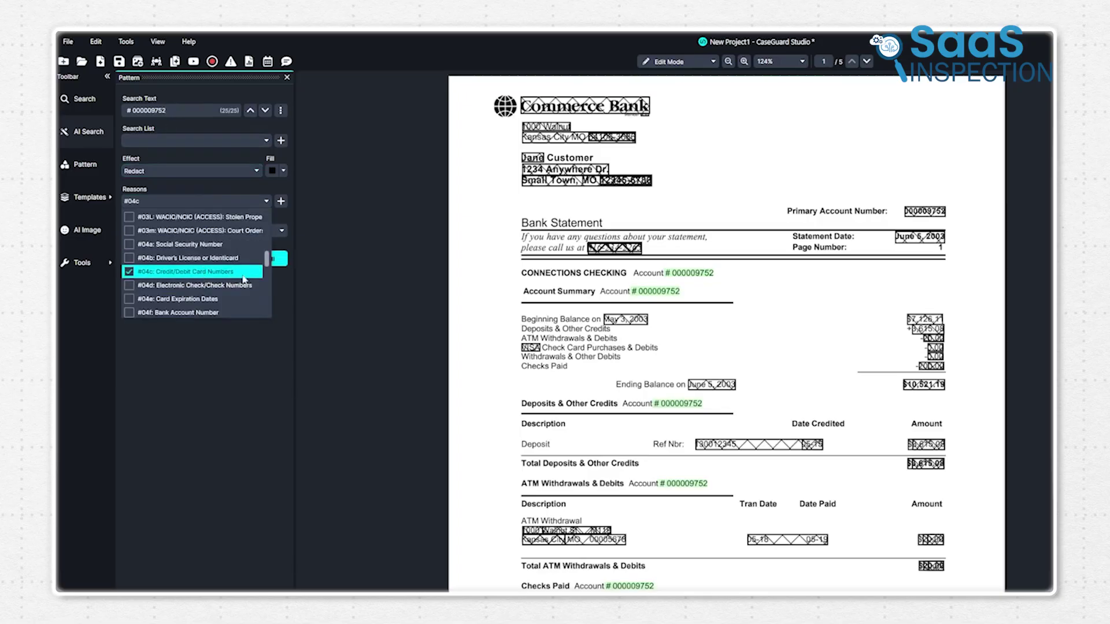
pyautogui.click(297, 317)
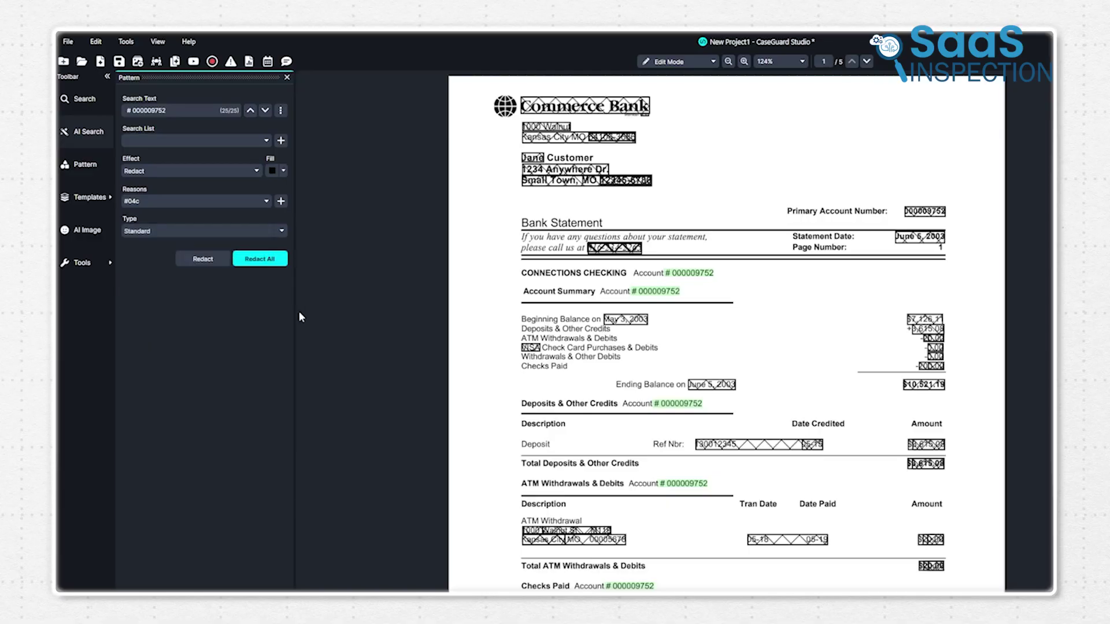
pyautogui.click(260, 259)
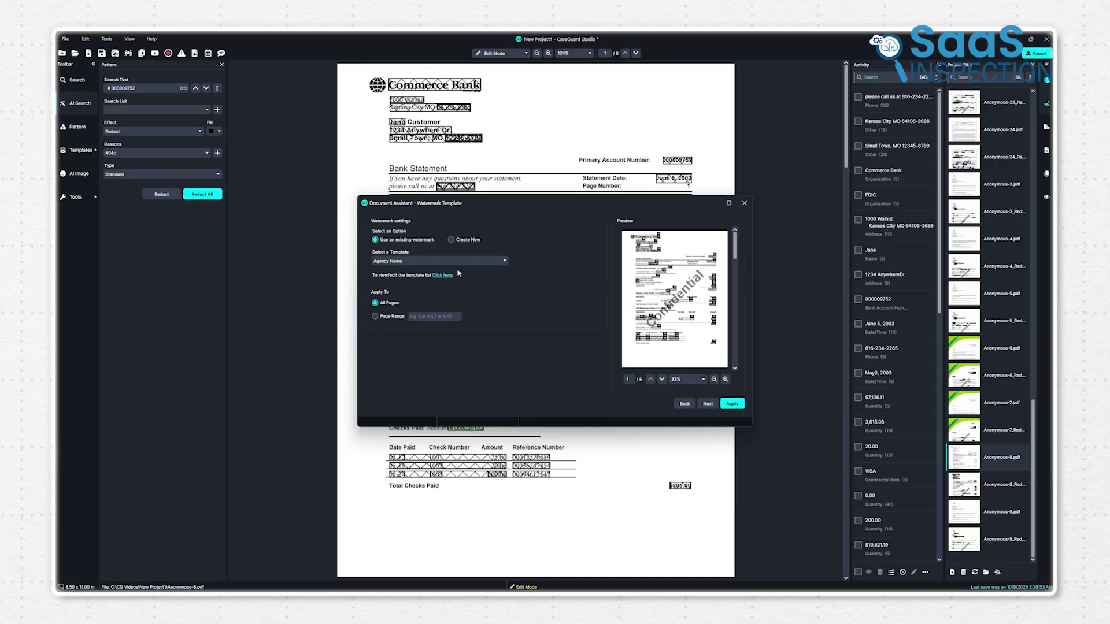
# Apply the Agency Name Confidential watermark to all pages of the statement.
pyautogui.click(731, 403)
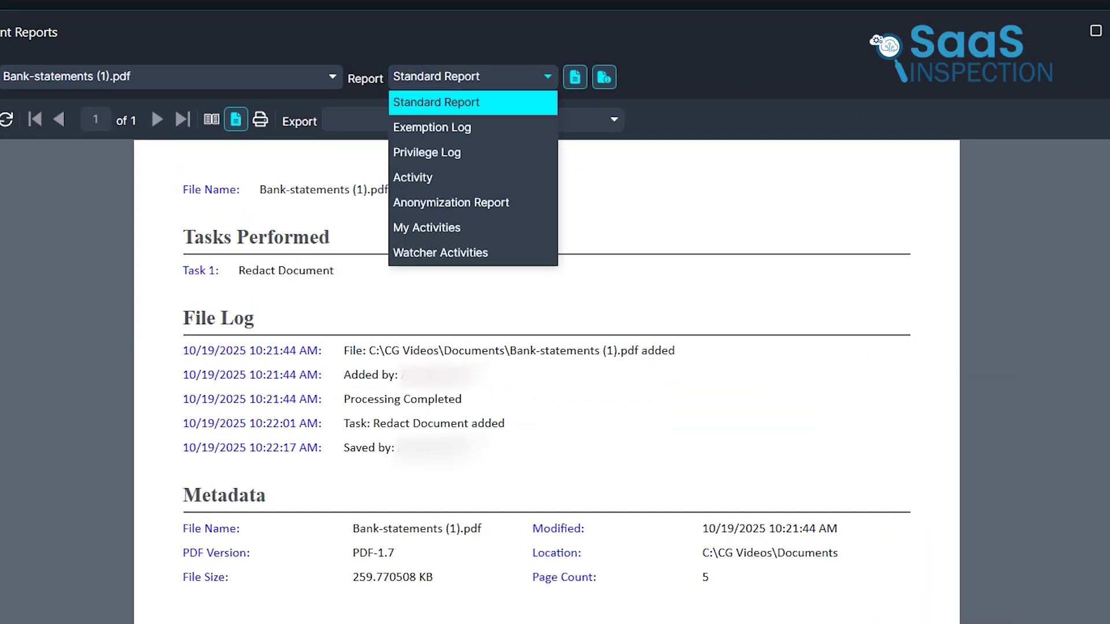
# Switch the report to Exemption Log and scroll across to the Legal/Statutory Basis column.
pyautogui.click(440, 127)
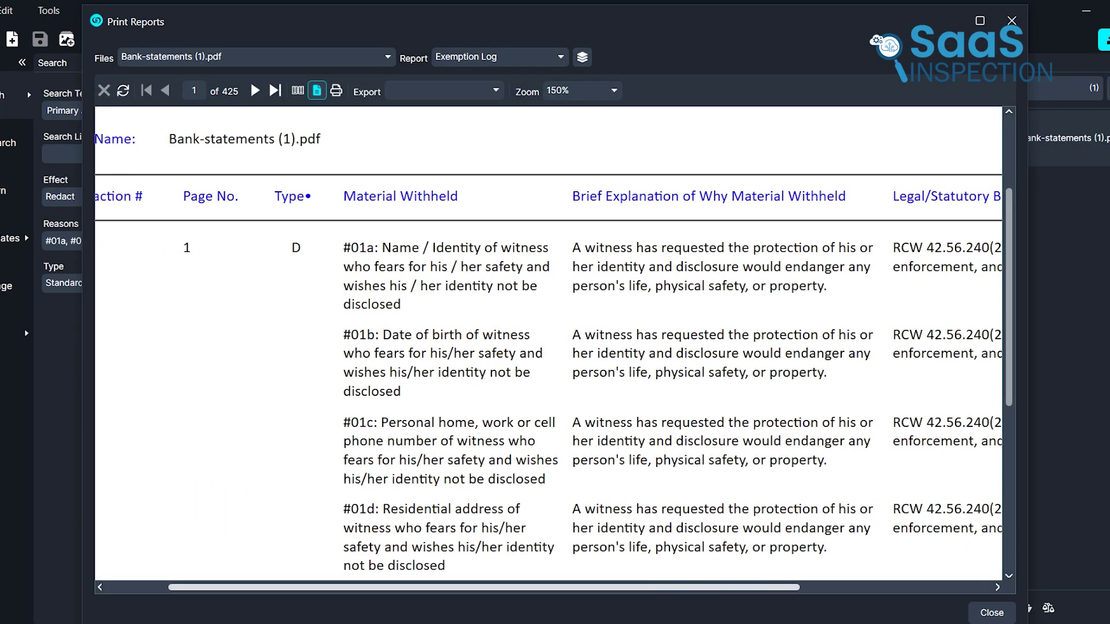
pyautogui.hscroll(5, 548, 347)
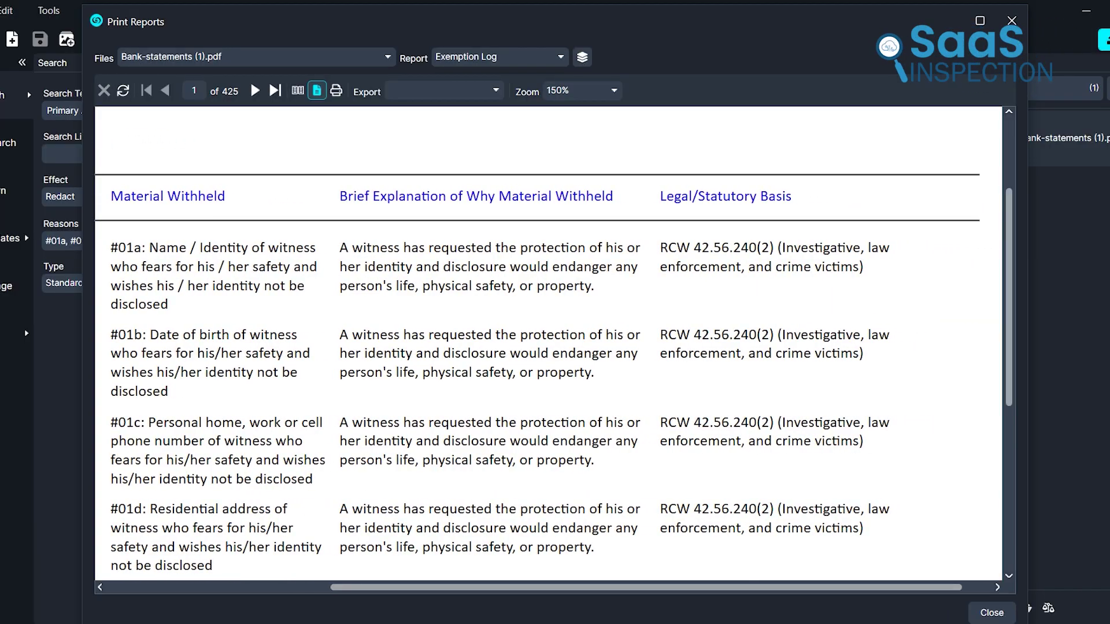
pyautogui.scroll(-3, 548, 347)
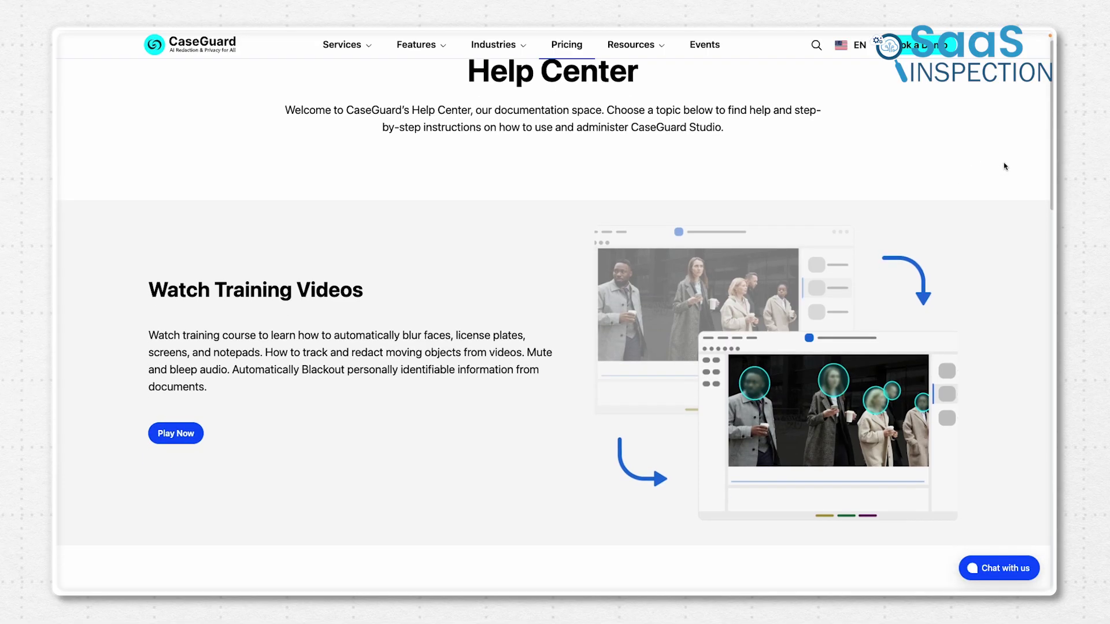
# Scroll the CaseGuard Help Center down past Watch Training Videos to reveal the Read Manual section.
pyautogui.scroll(-2, 1005, 167)
pyautogui.scroll(-6, 1004, 167)
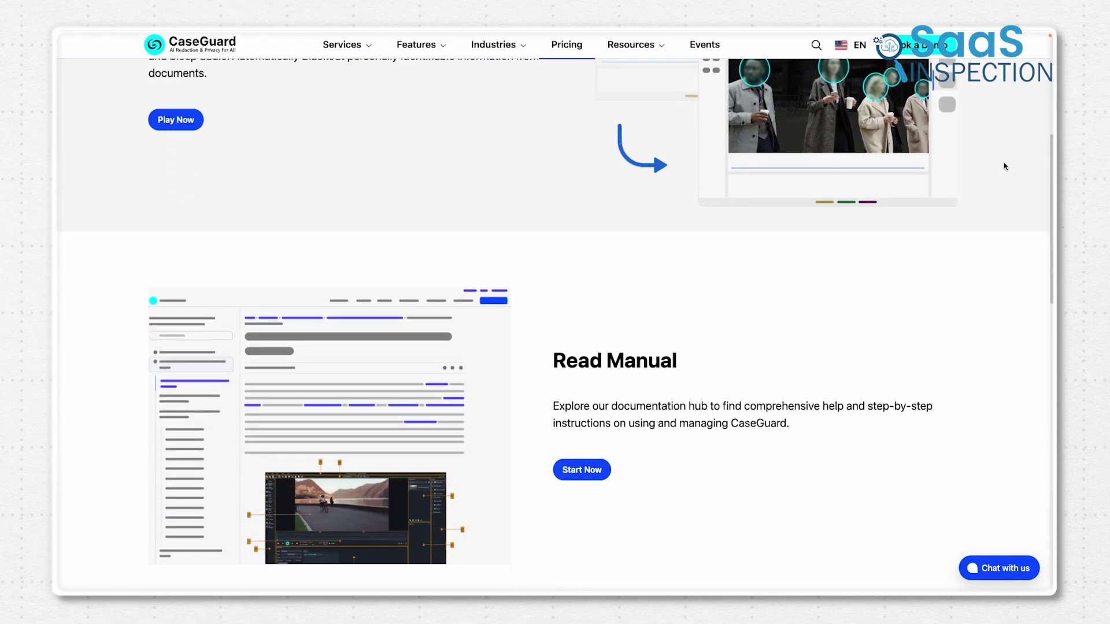